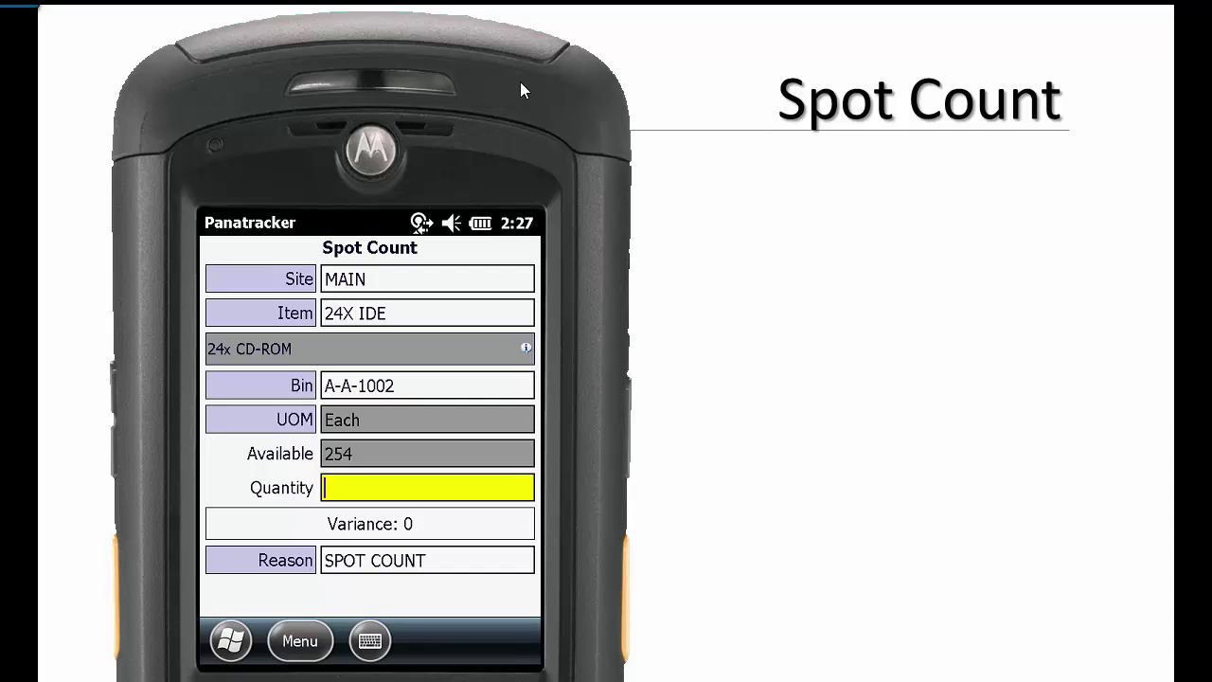
- Enter a counted quantity of 250 for item 24X IDE in bin A-A-1002 and submit the spot count
type("250")
key("Return")
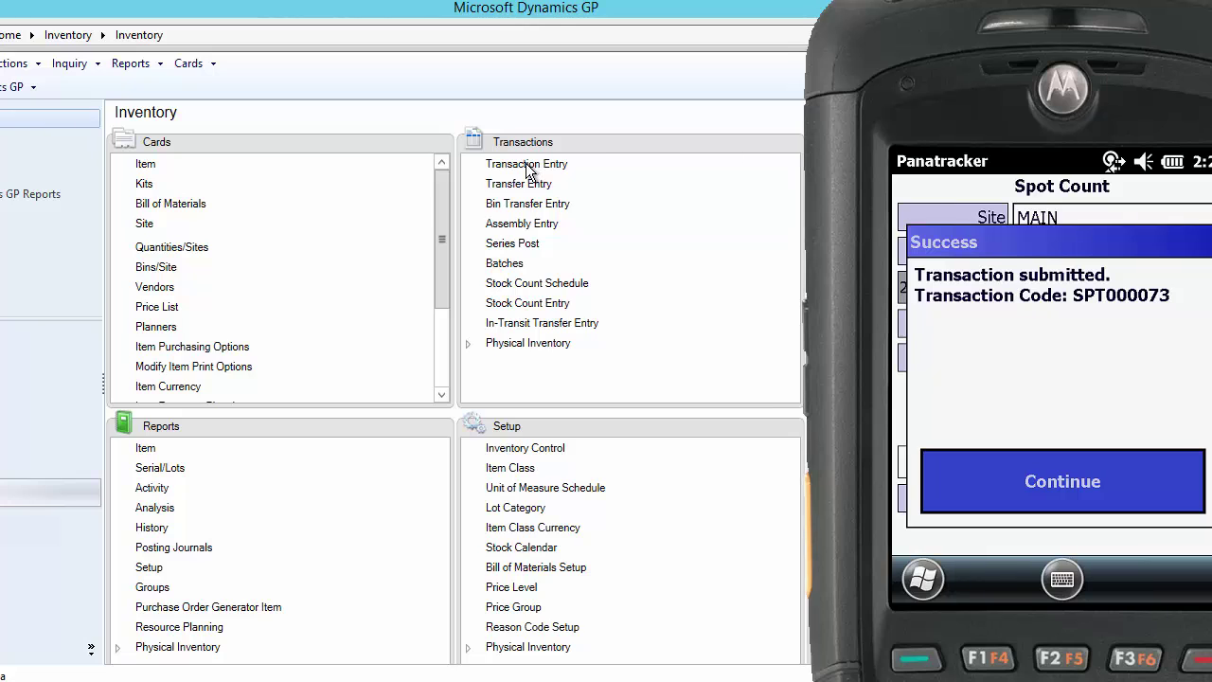
- Switch to Microsoft Dynamics GP and look up inventory document SPT000073 in Item Transaction Entry
left_click(528, 169)
left_click(379, 293)
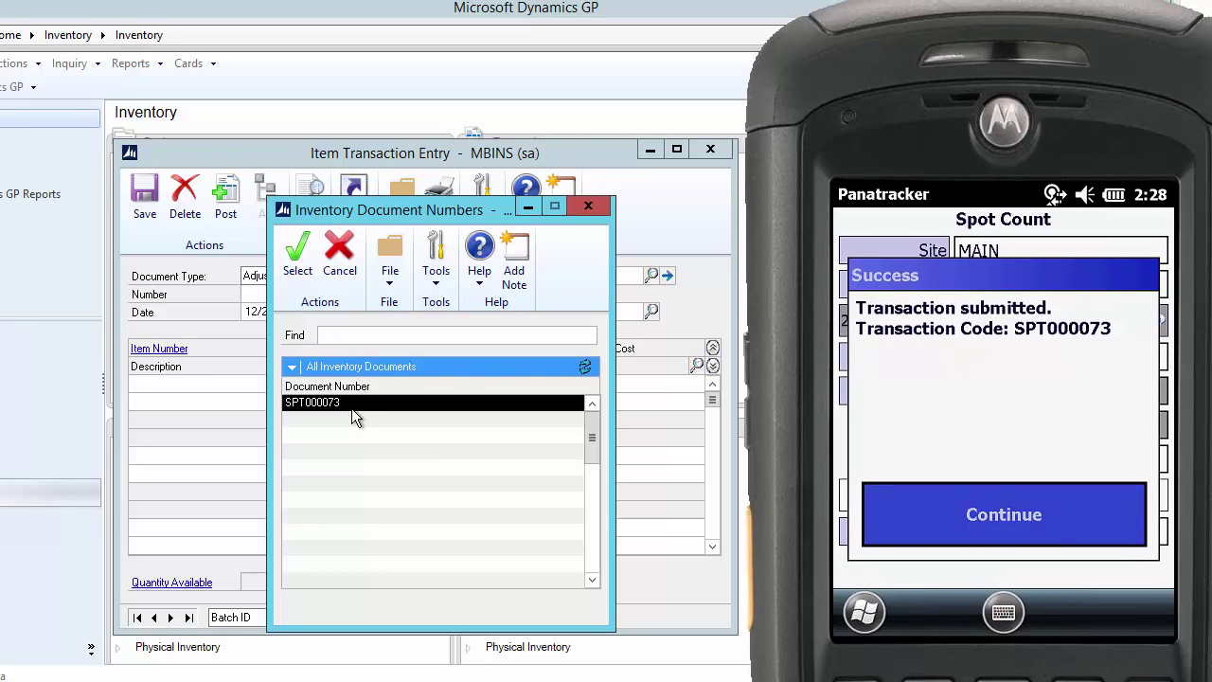
double_click(352, 408)
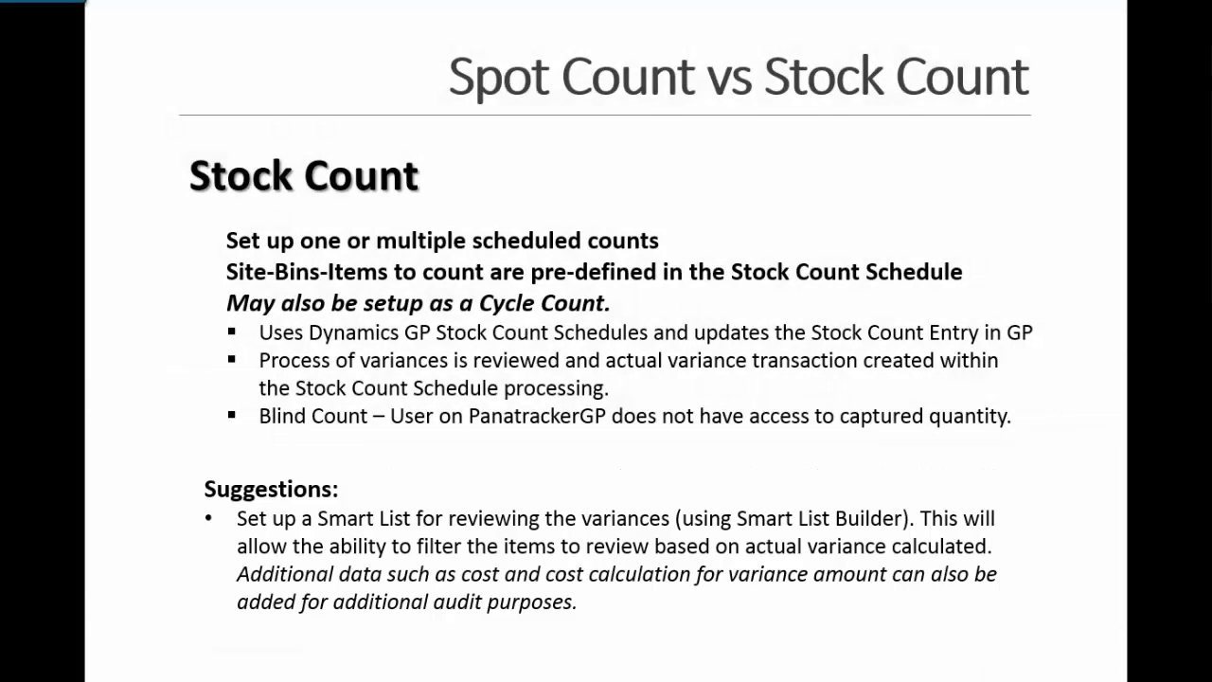
key("Right")
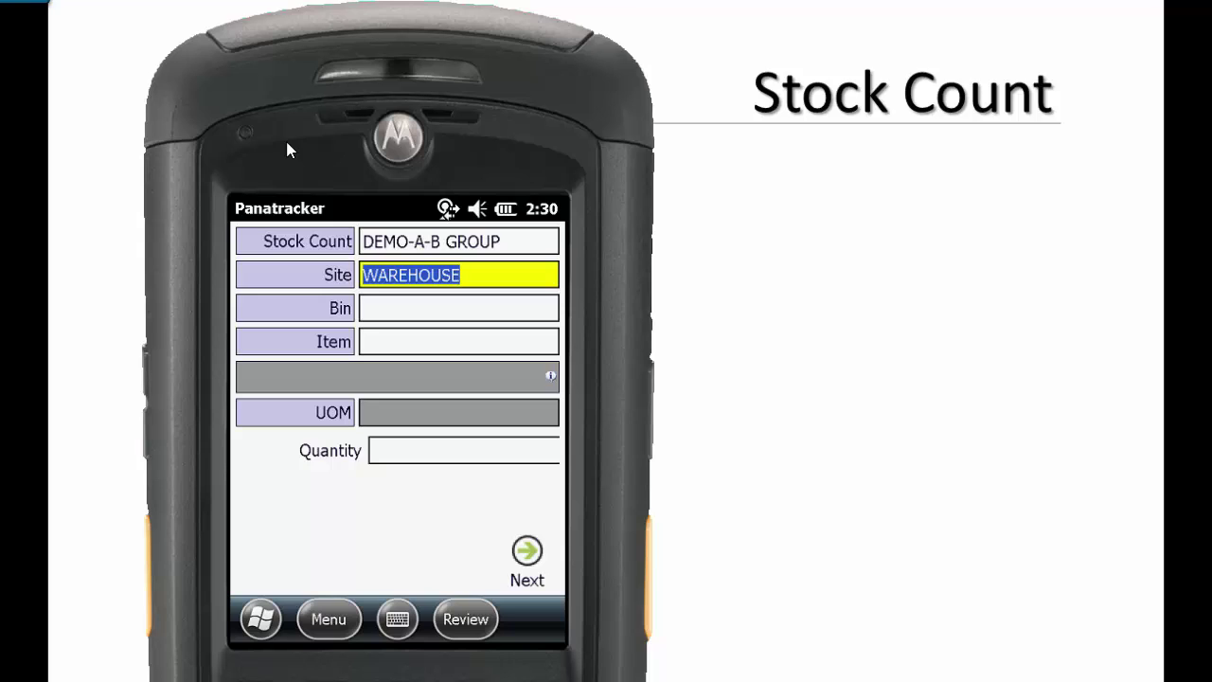
- In the Panatracker stock count, accept site WAREHOUSE and enter bin A100
key("Return")
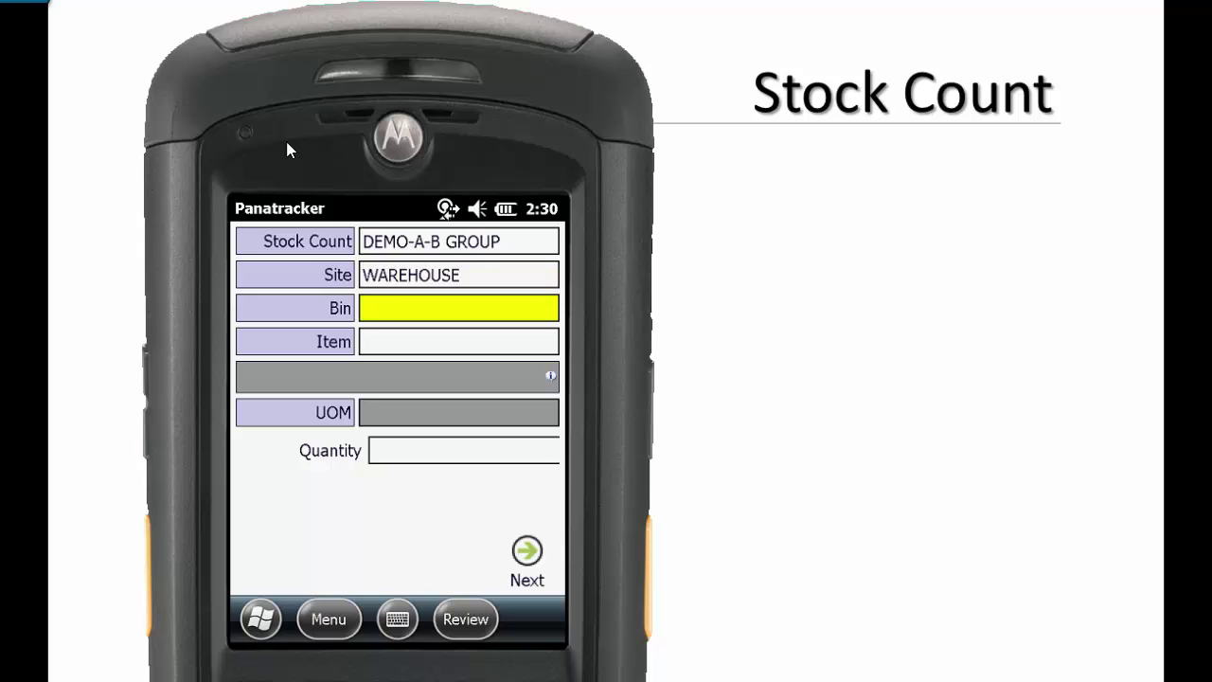
key("Return")
type("A100")
key("Return")
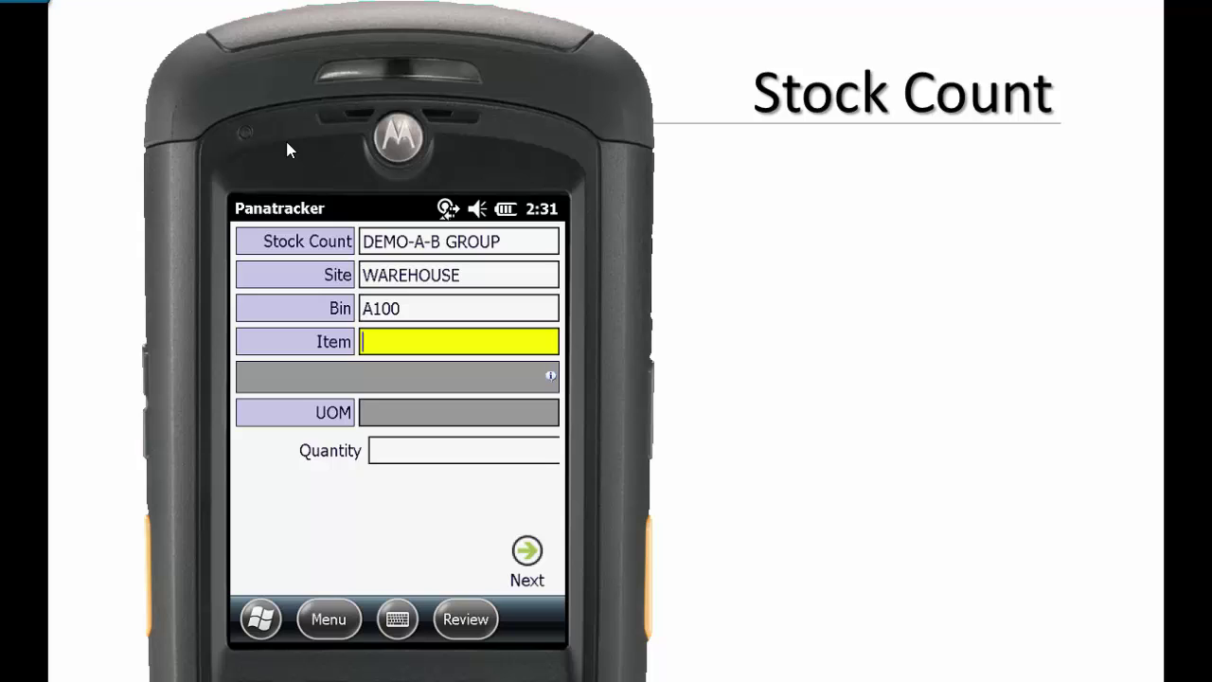
- Record a counted quantity of 1100 for item 128 SDRAM in bin A100 and submit it
key("Return")
type("128 SDRAM")
key("Return")
type("1100")
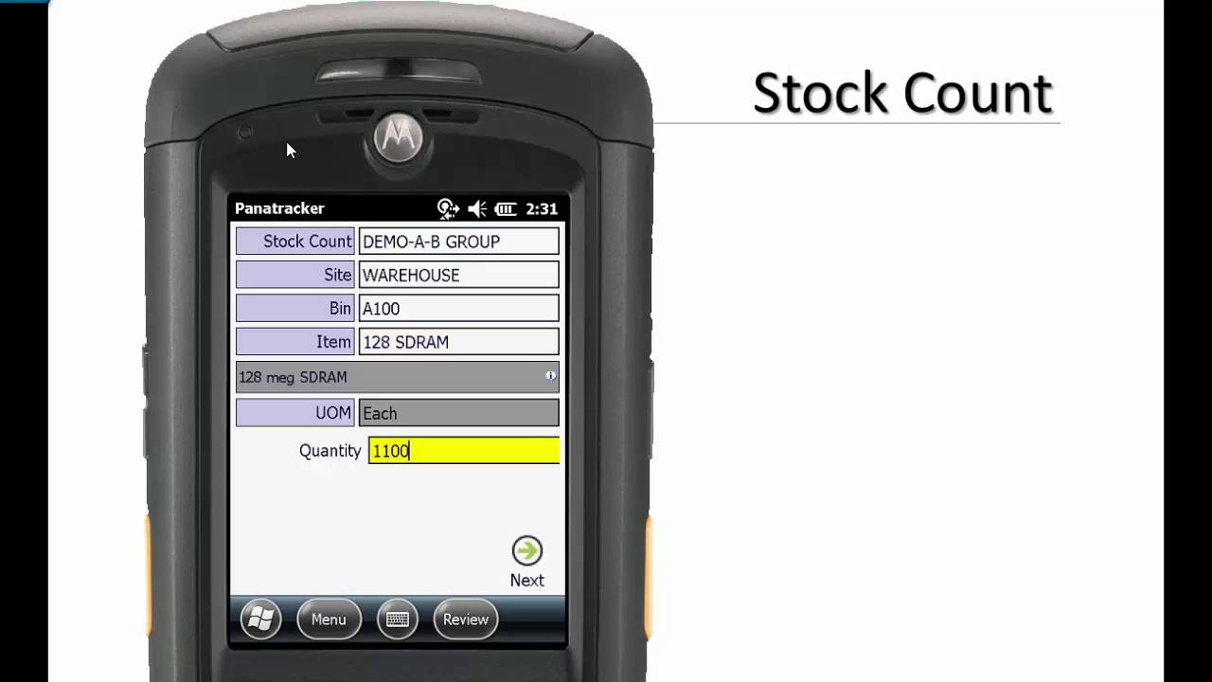
key("Return")
- Record a counted quantity of 100 for item 24X IDE in bin A100 and submit it
type("24X IDE")
key("Return")
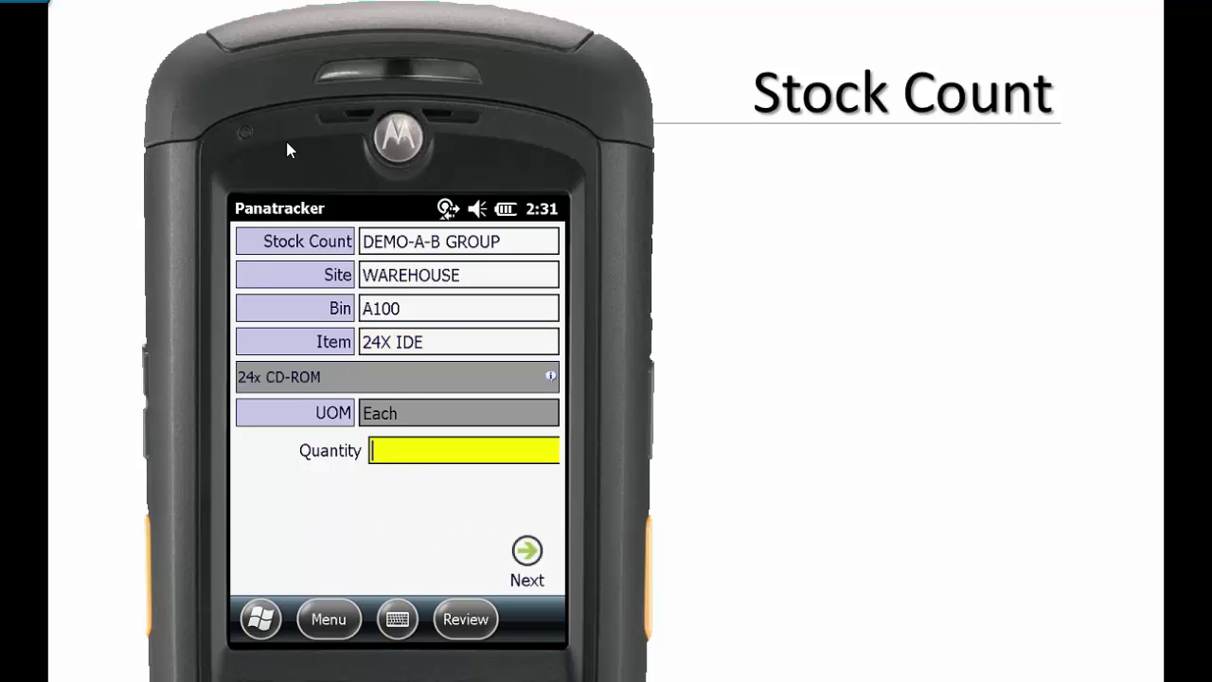
type("100")
key("Return")
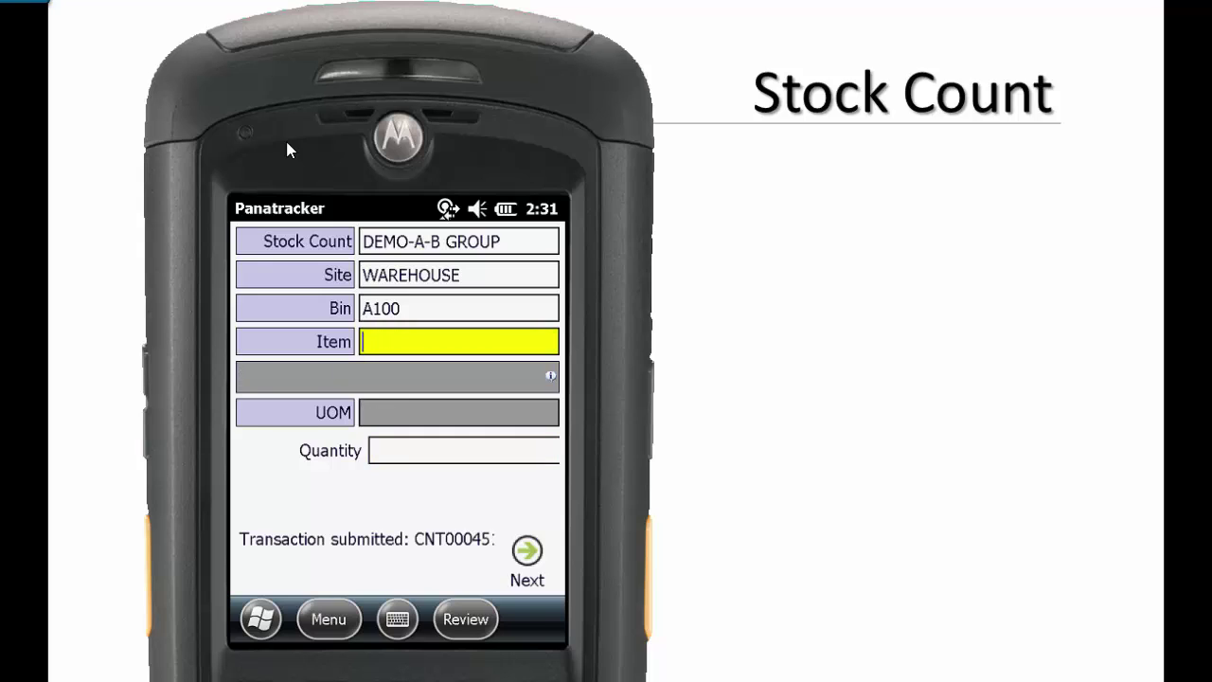
- Review the items in bin A100, then add 500 to the current count of 128 SDRAM and submit it
key("F2")
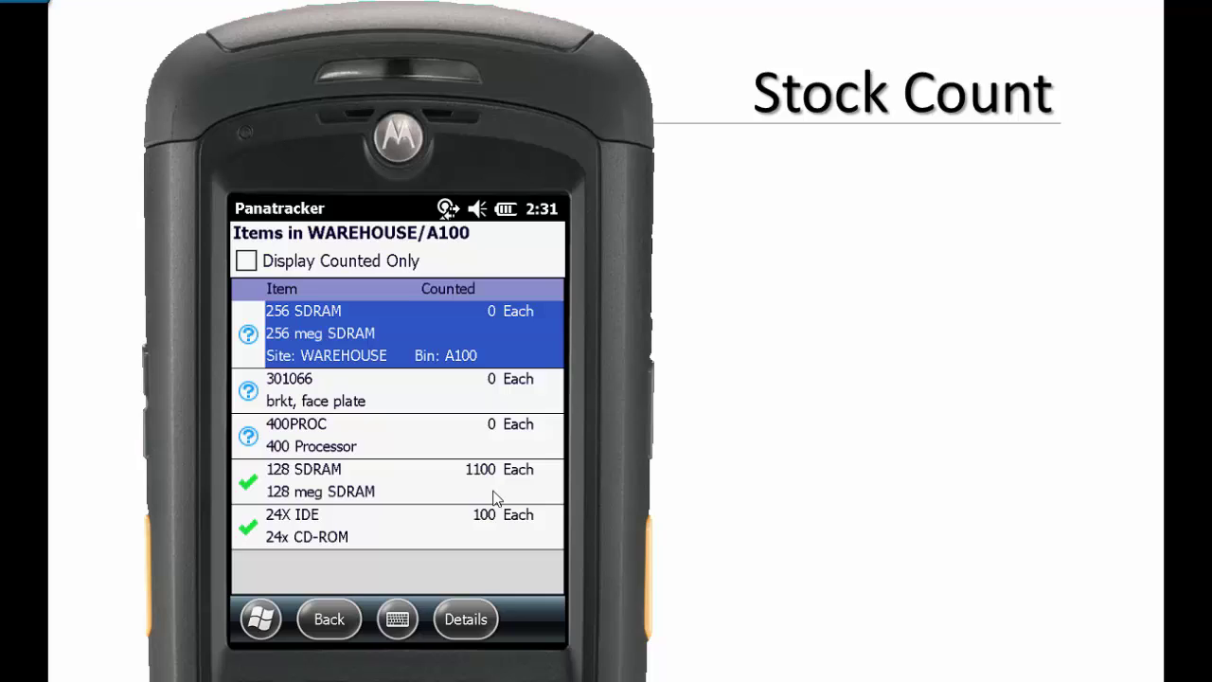
double_click(267, 491)
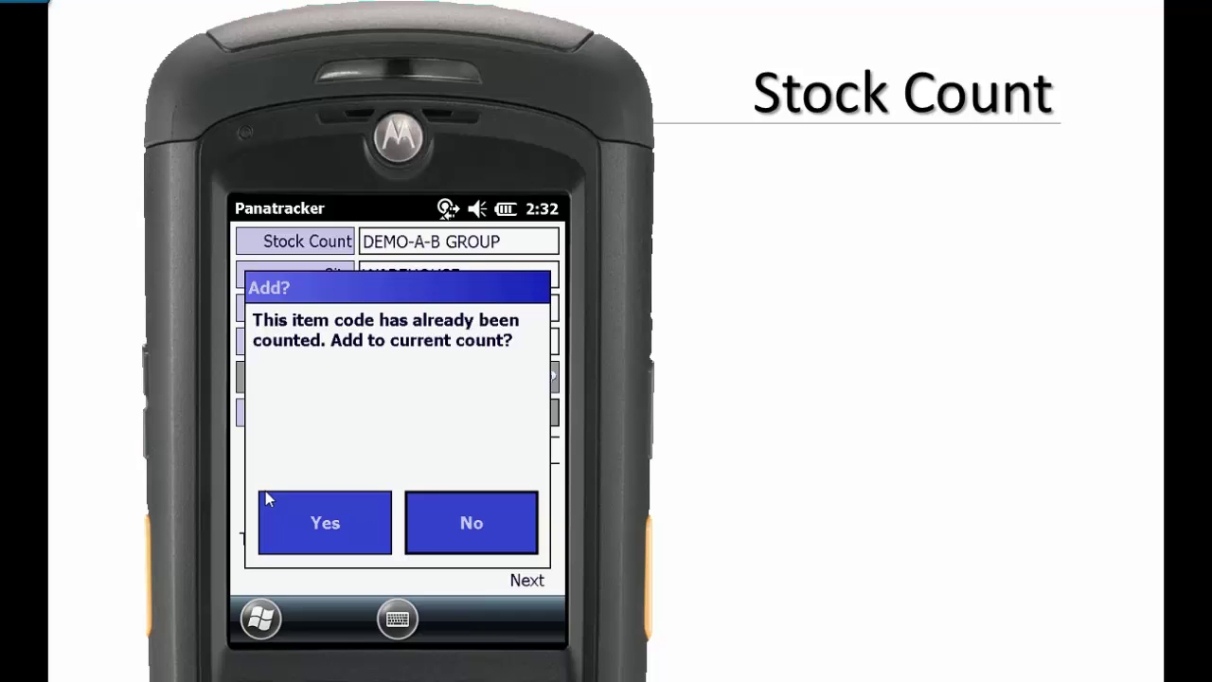
left_click(266, 494)
type("500")
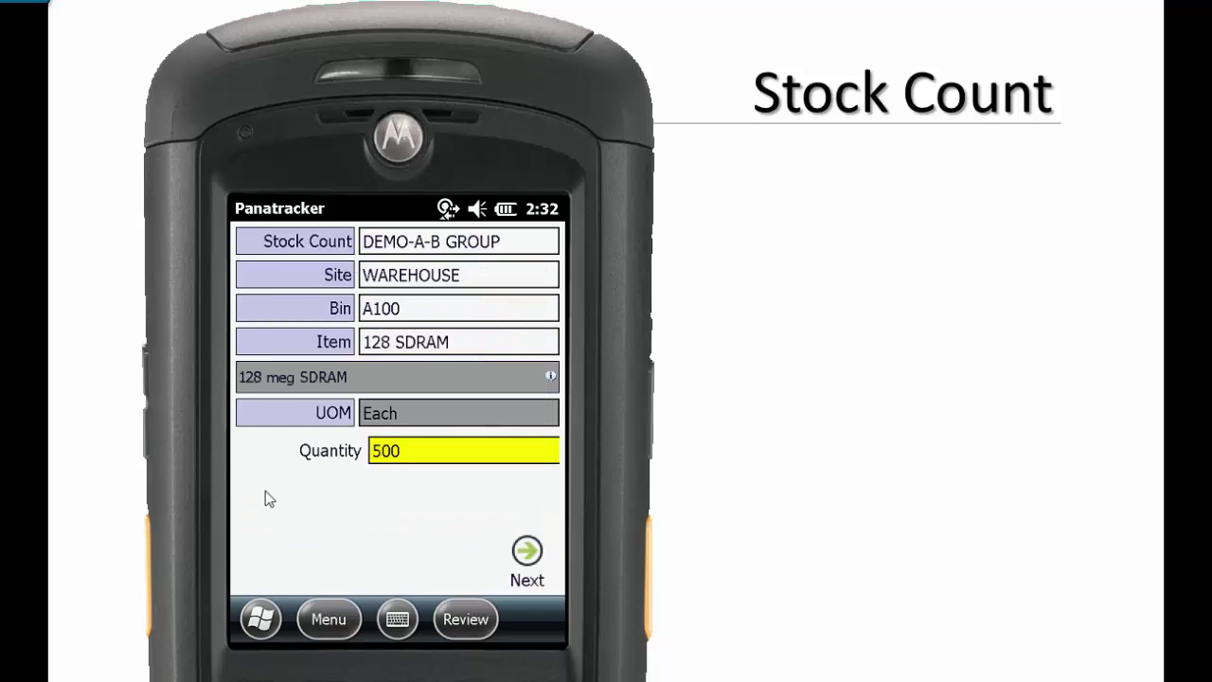
key("Return")
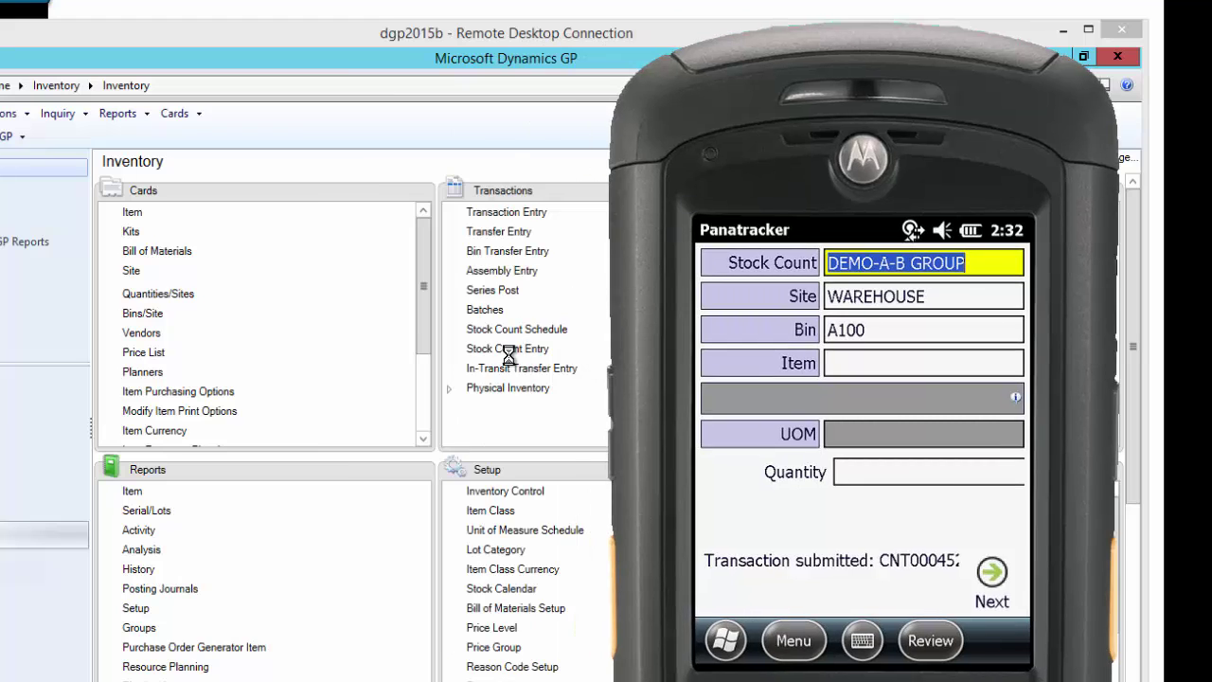
- Switch to Microsoft Dynamics GP and load stock count DEMO-A-B GROUP in Stock Count Entry
left_click(483, 347)
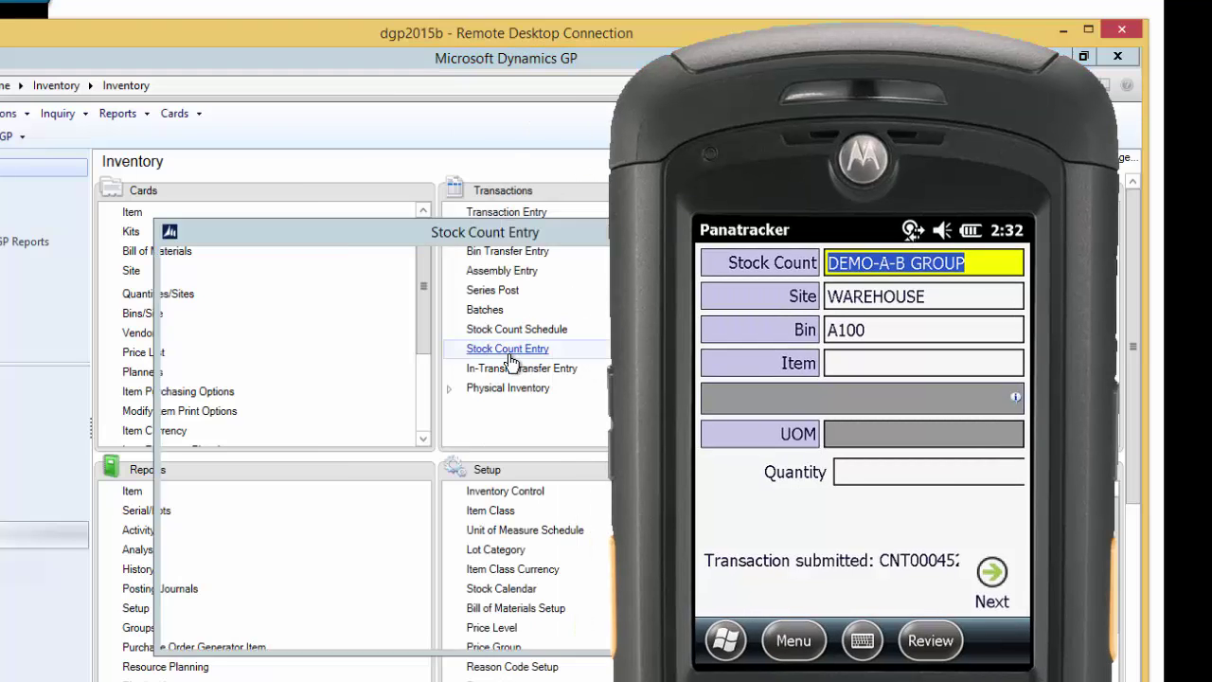
left_click(412, 352)
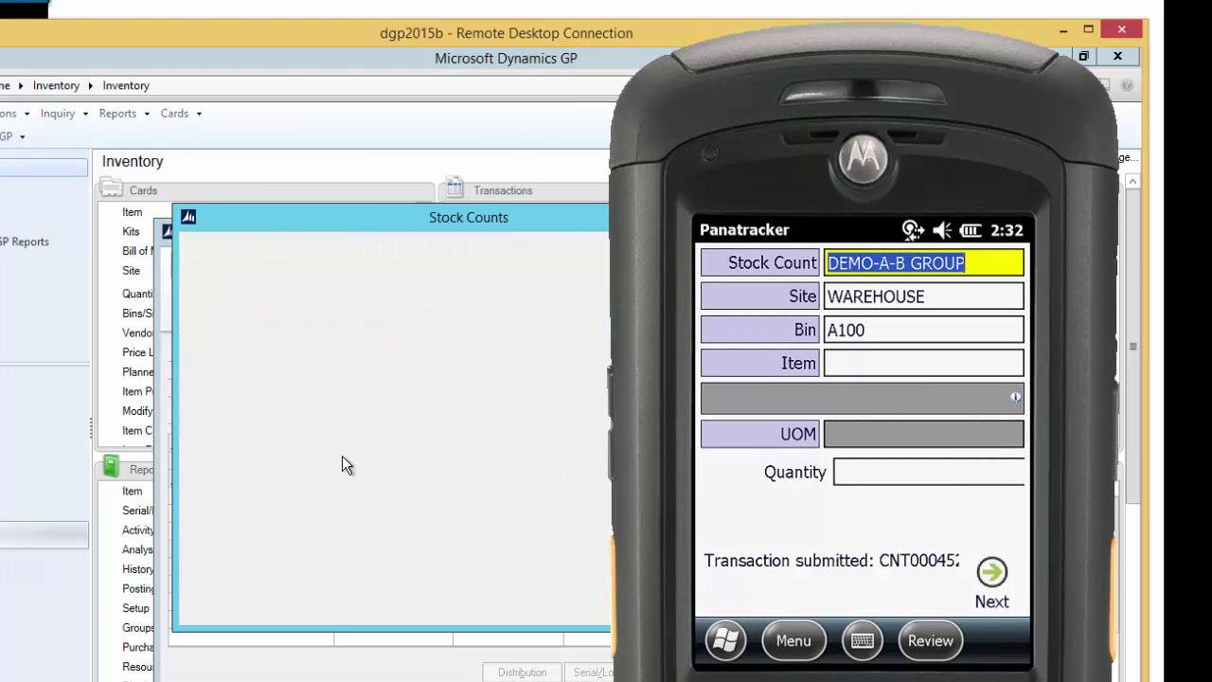
double_click(303, 457)
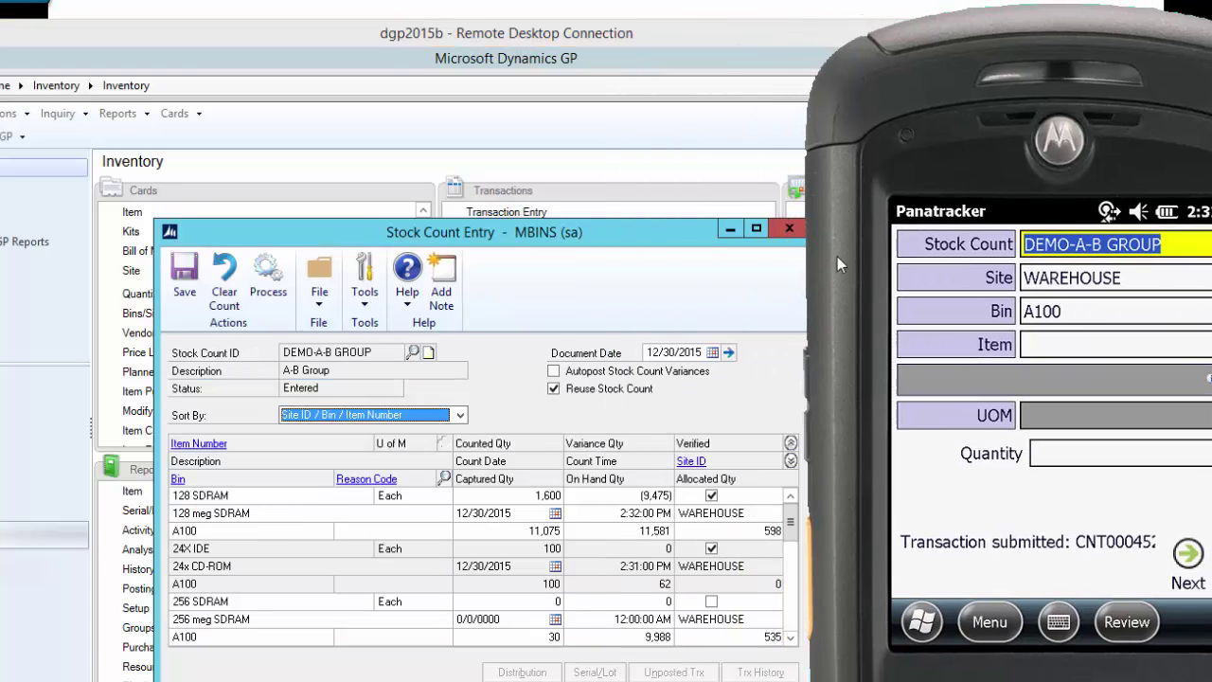
- Collapse the Stock Count Entry line details and compare them with the handheld's item review for WAREHOUSE/A100, with both in clear view
left_click(791, 443)
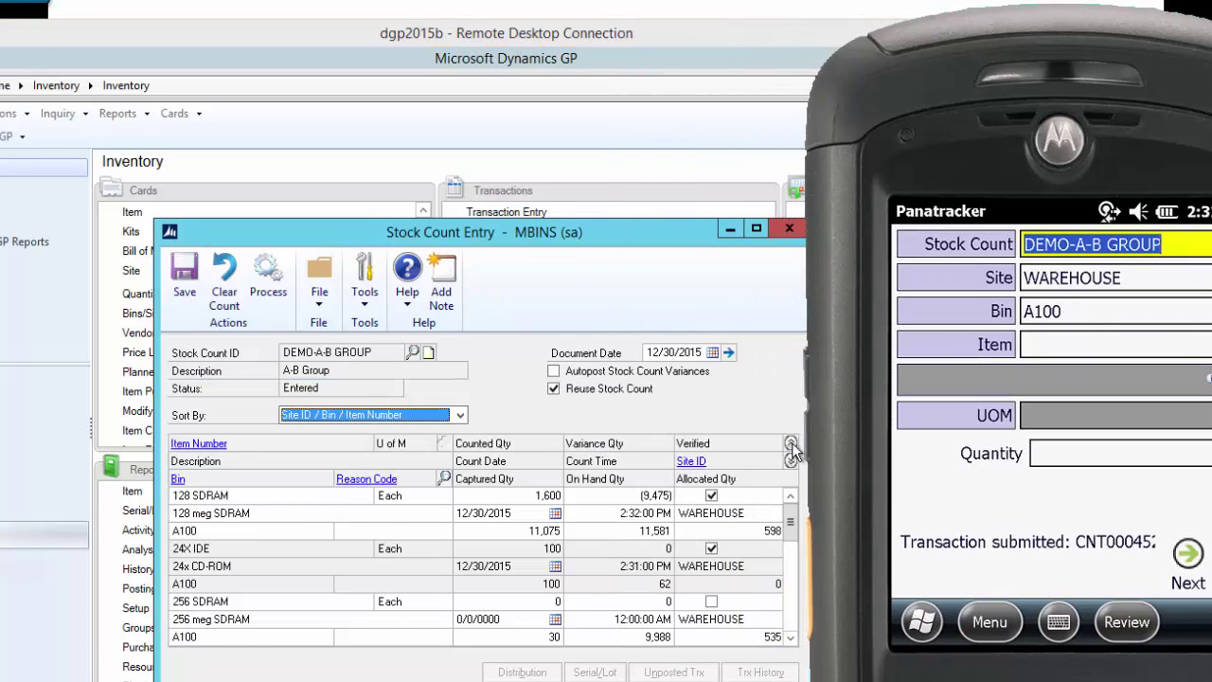
left_click(1137, 637)
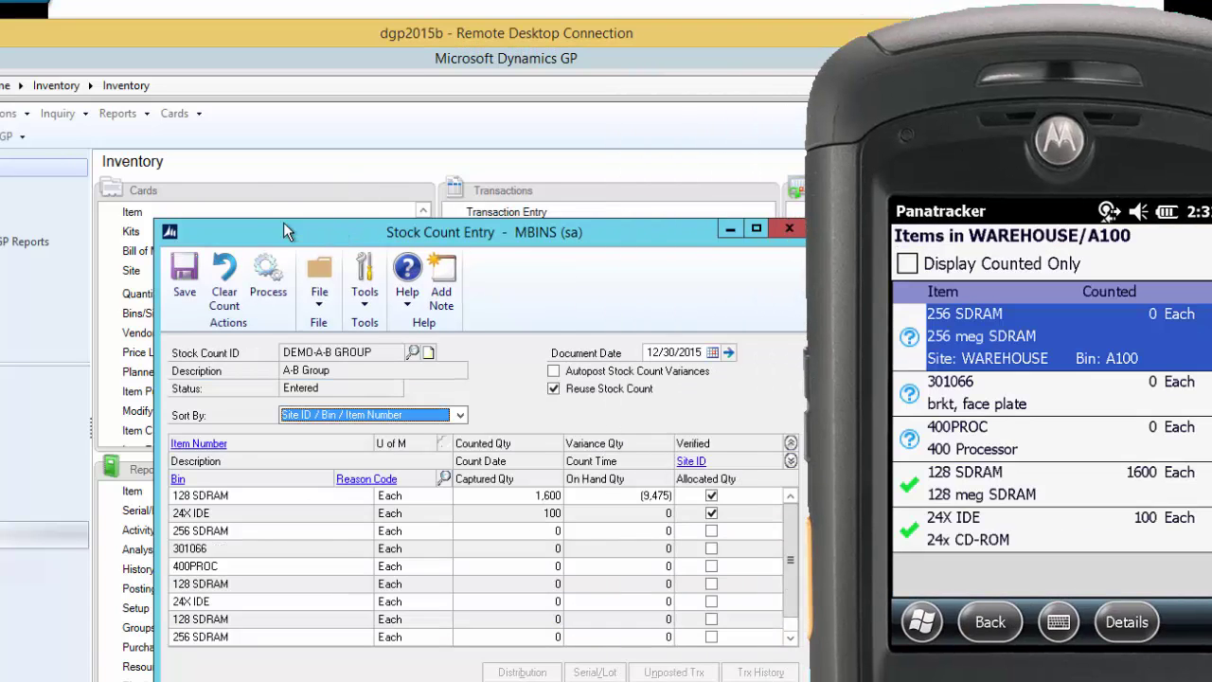
left_click_drag(248, 224, 150, 130)
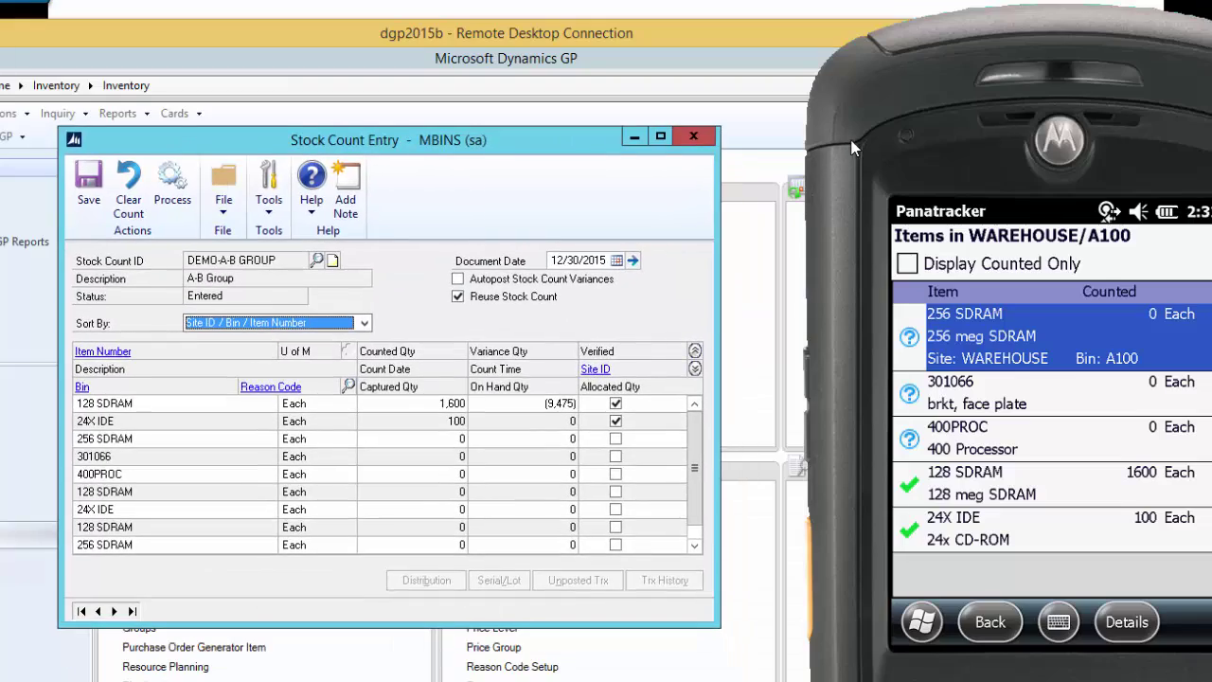